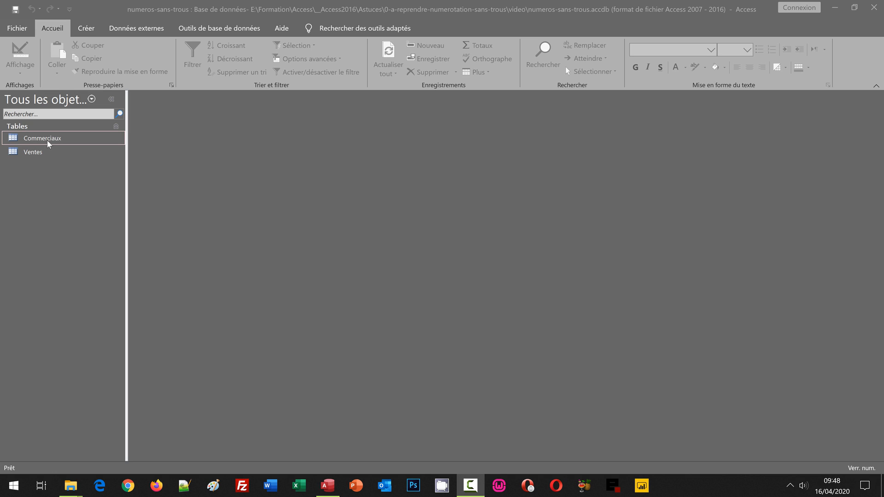
Open the Commerciaux table and examine the breaks in the c_num numbering after records 9 and 15
double_click(49, 142)
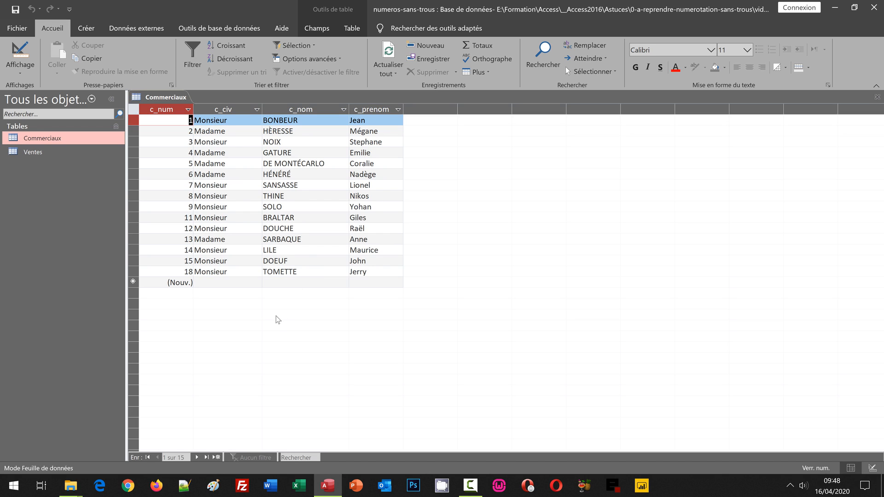
click(133, 208)
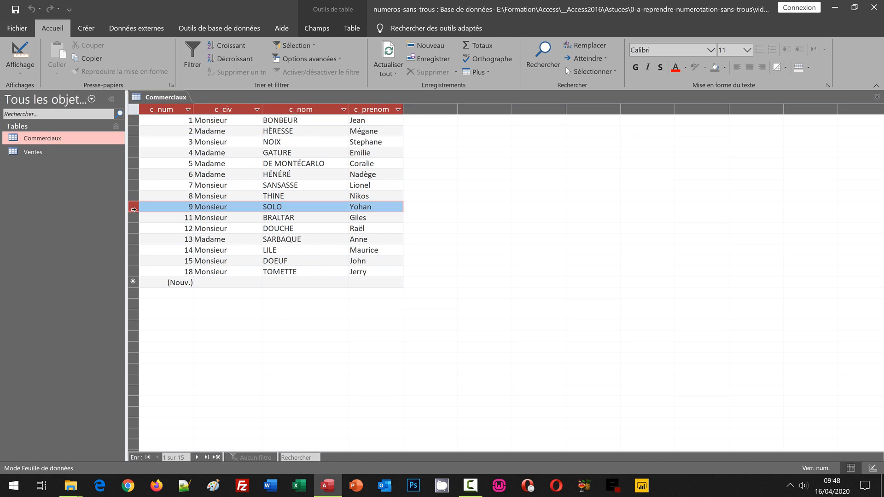
drag(133, 209, 134, 213)
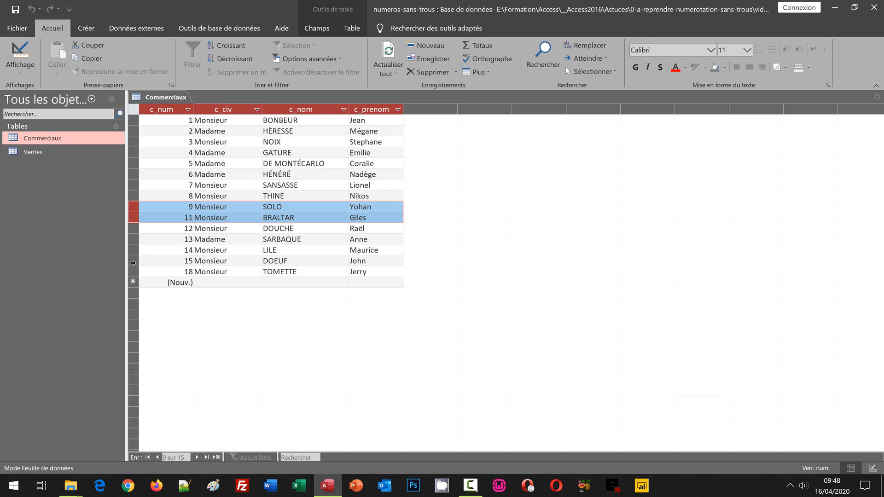
drag(134, 261, 133, 272)
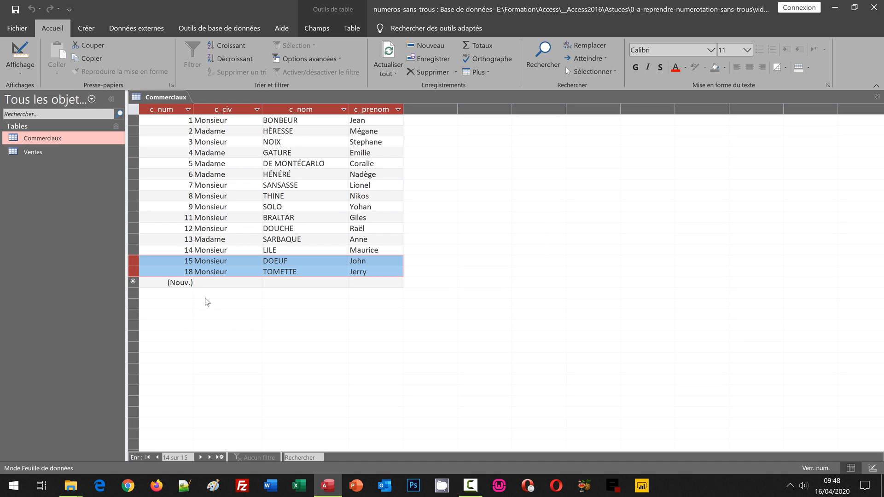
Add a new record to the Commerciaux table with the title Madame and the salesperson's last name and first name
click(205, 282)
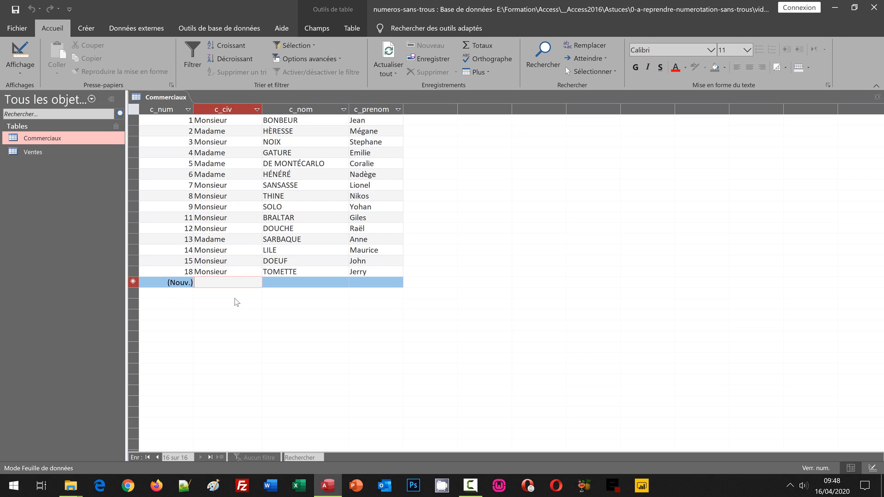
text(Madame)
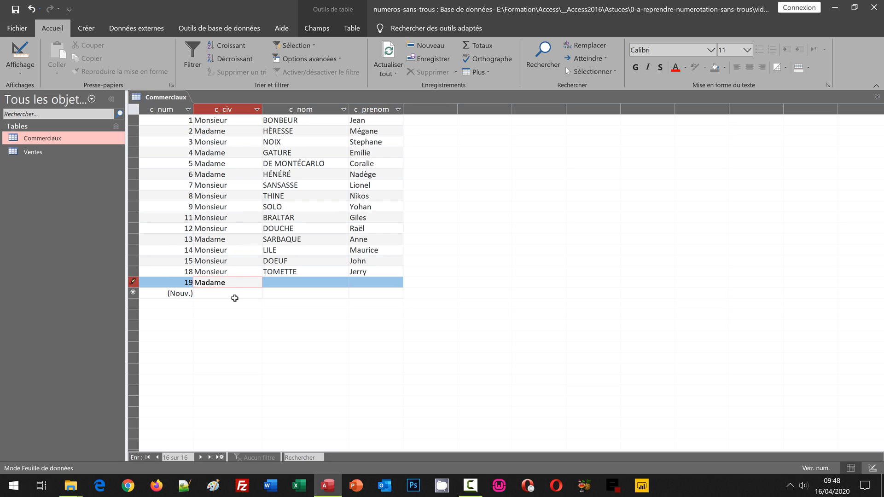
key(Tab)
text(Gal)
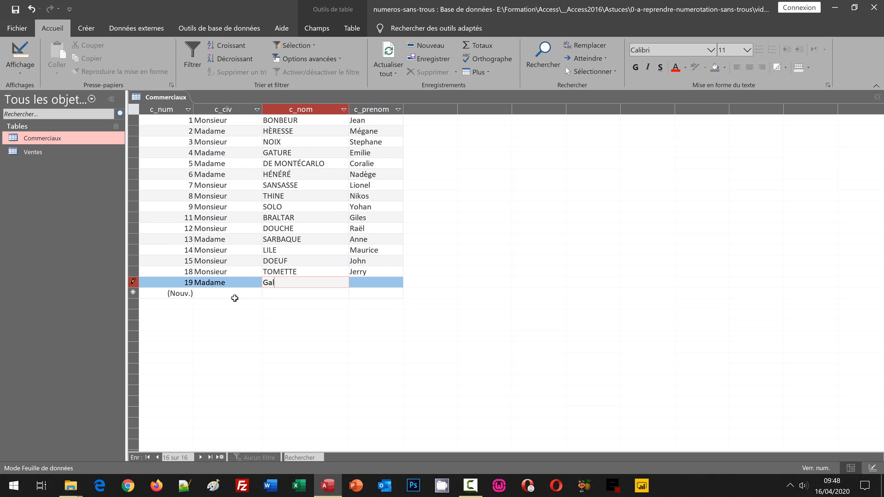
text(ls)
key(Tab)
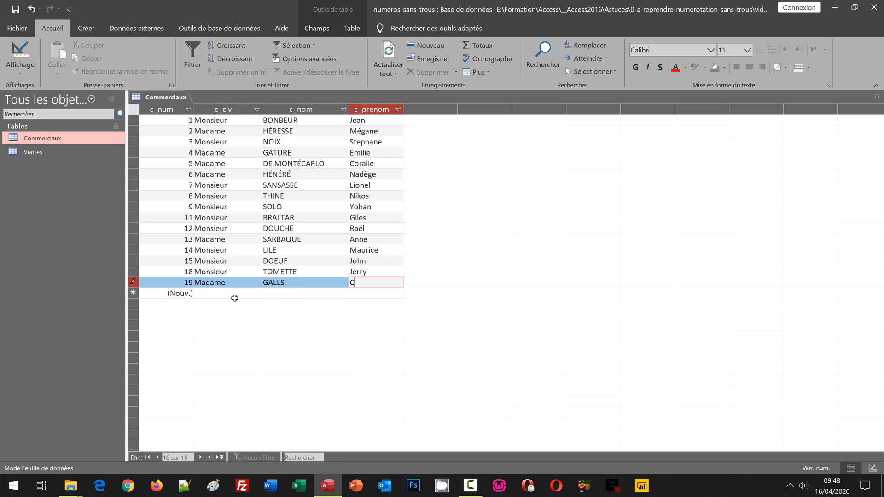
text(Charline)
key(Tab)
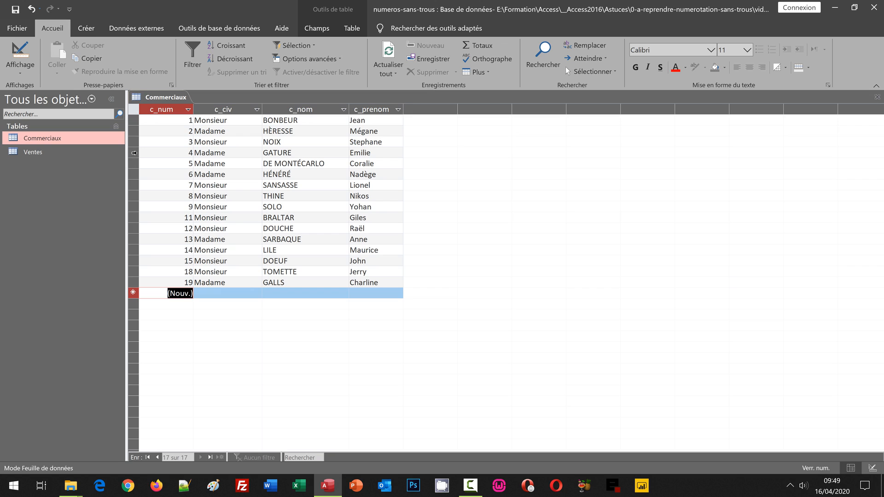
Delete the record whose c_num is 4 from the Commerciaux table
right_click(133, 153)
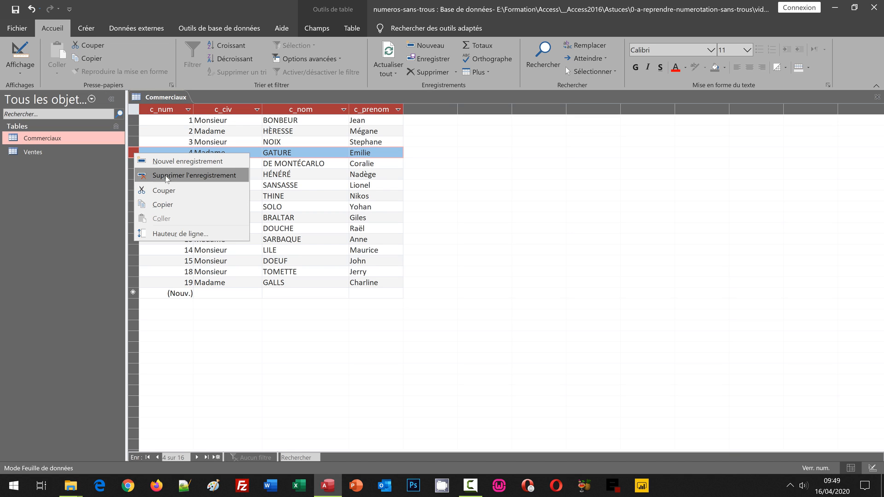
click(167, 176)
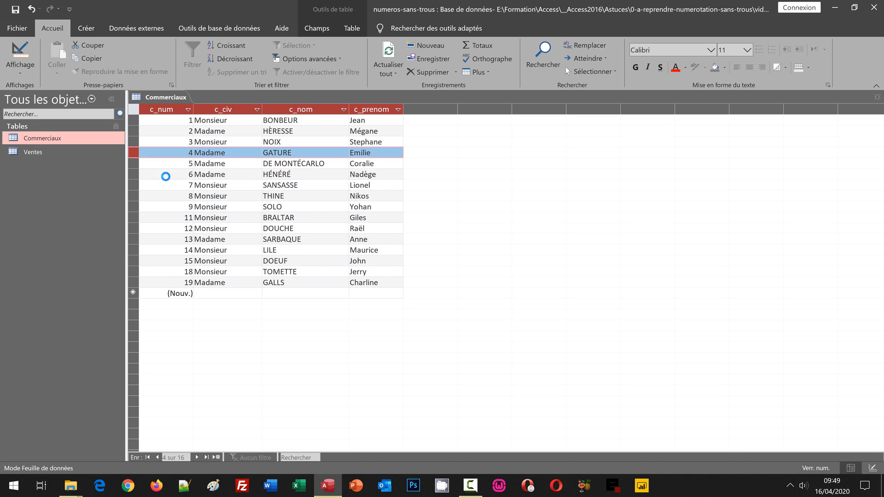
click(417, 283)
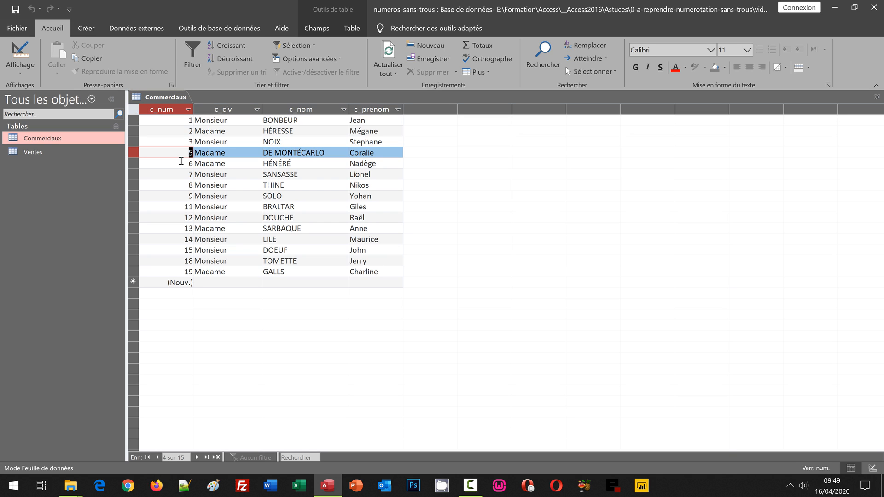
Show the Commerciaux table in design view and permanently delete the primary key field c_num with its data
click(19, 52)
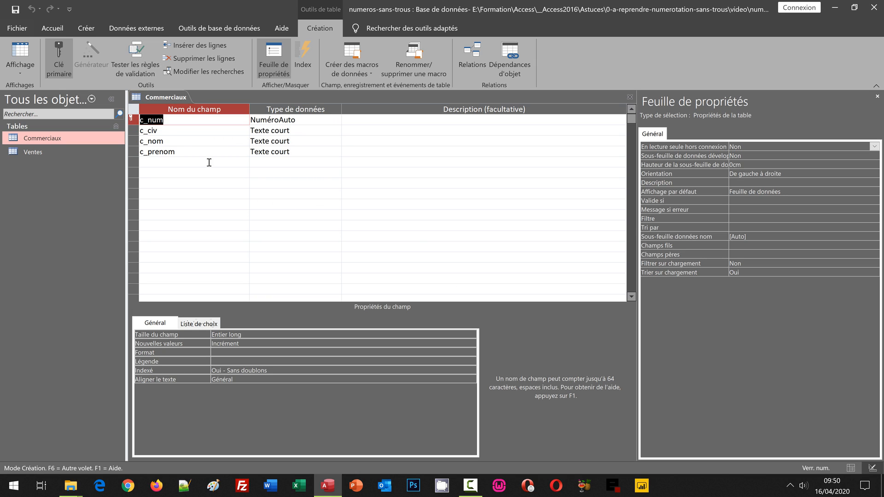
click(134, 120)
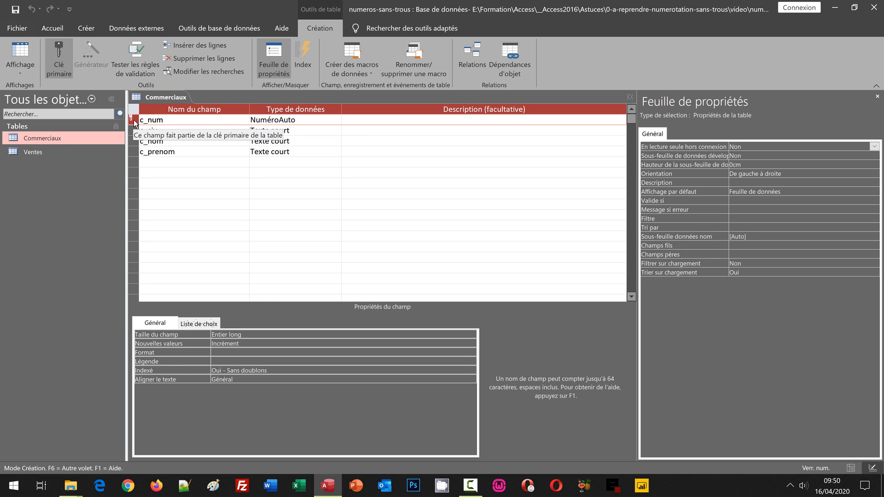
key(Delete)
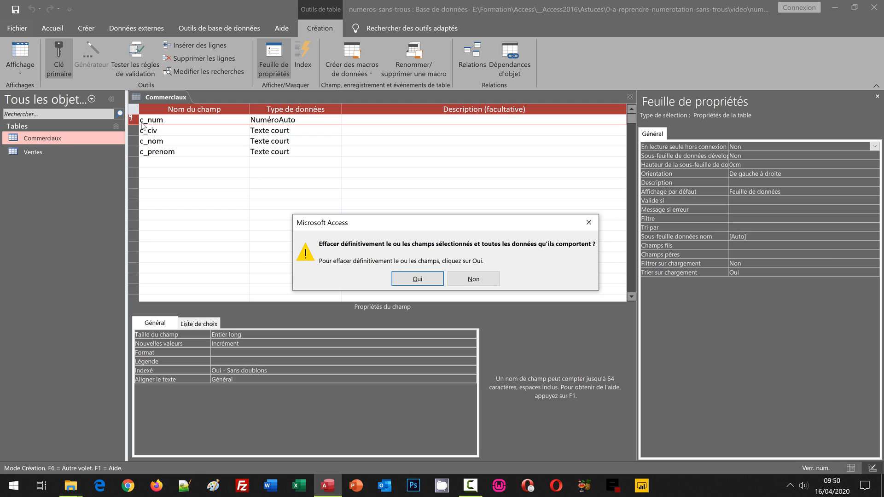
click(413, 280)
click(412, 279)
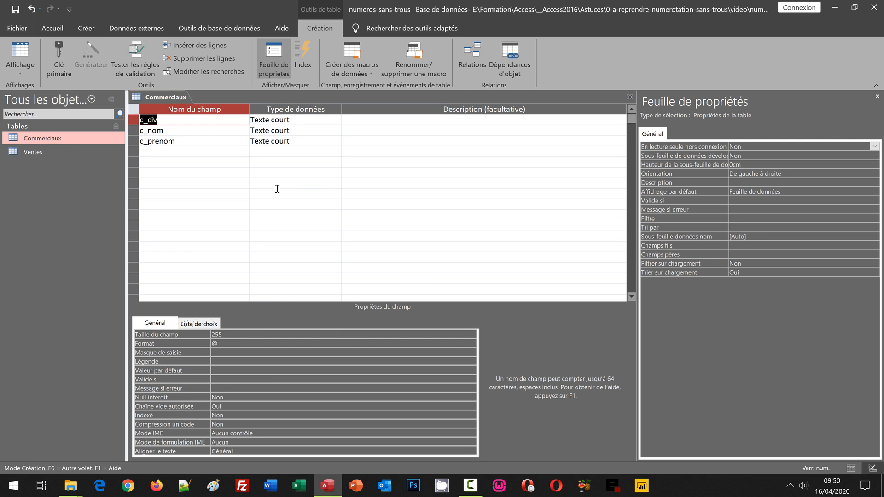
Insert a row above c_civ and define a field named c_num with the data type NuméroAuto
right_click(134, 120)
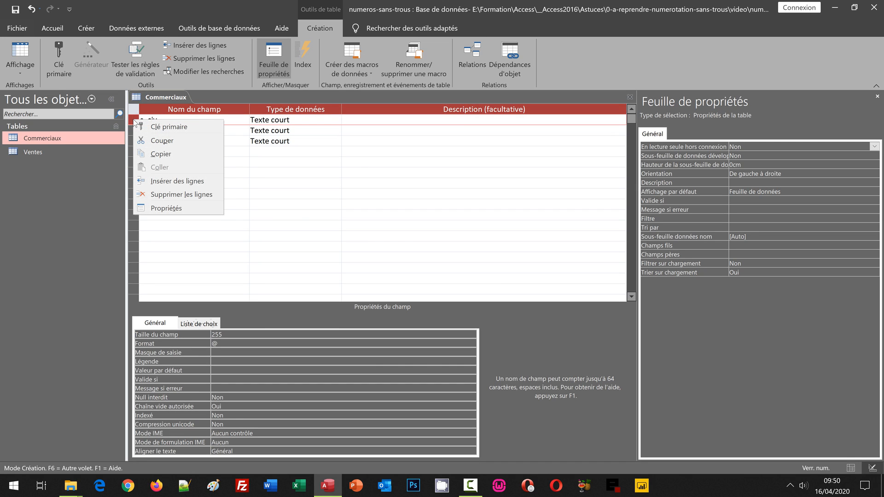
click(177, 182)
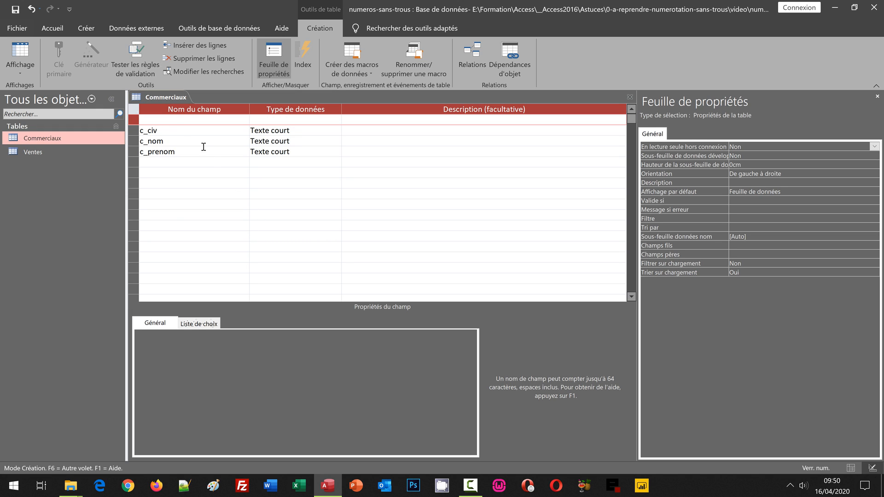
click(164, 121)
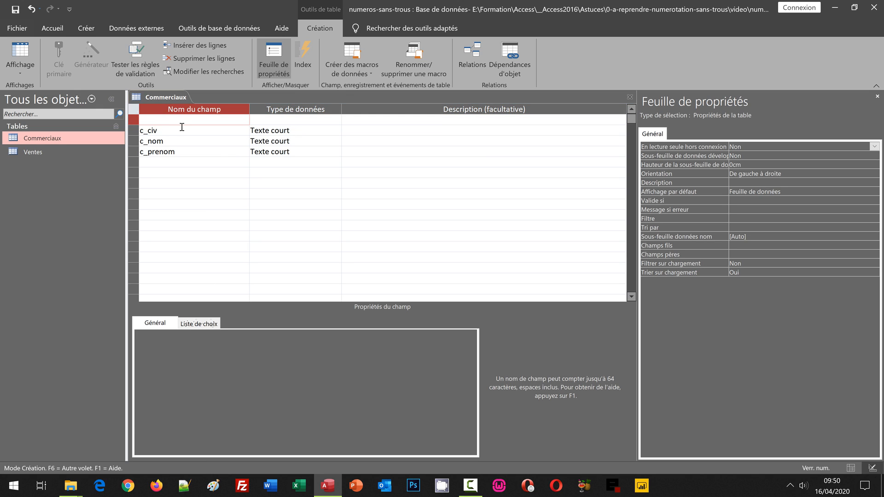
text(c_num)
key(Tab)
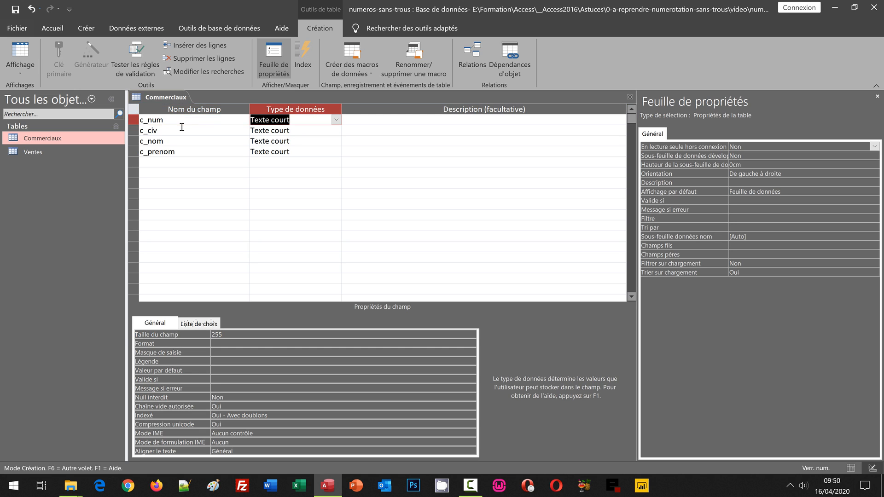
click(335, 120)
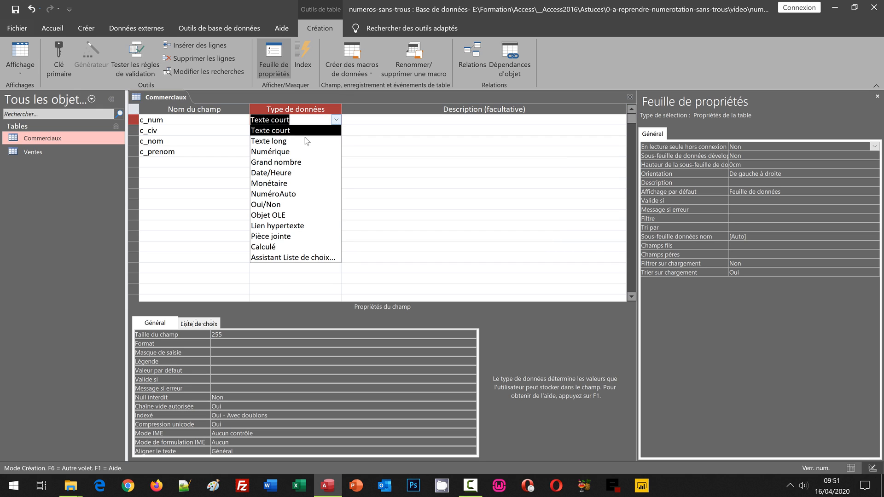
click(291, 194)
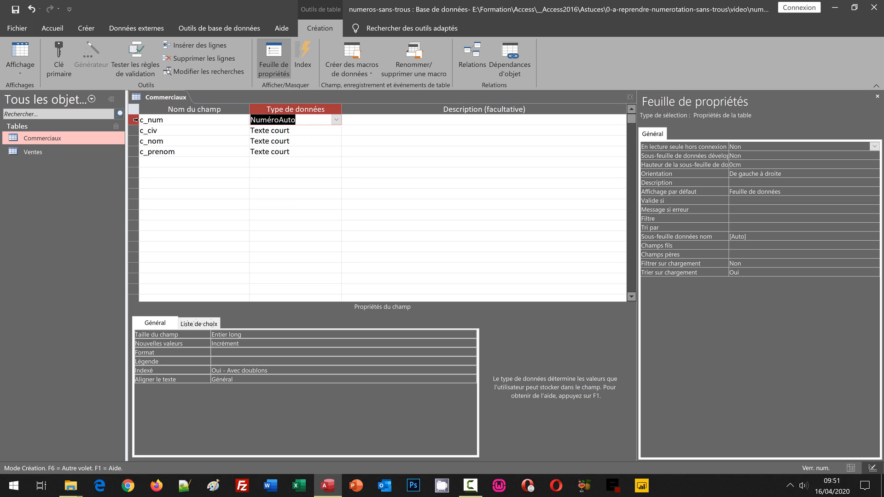
Make c_num the primary key of the Commerciaux table and return to datasheet view
right_click(134, 120)
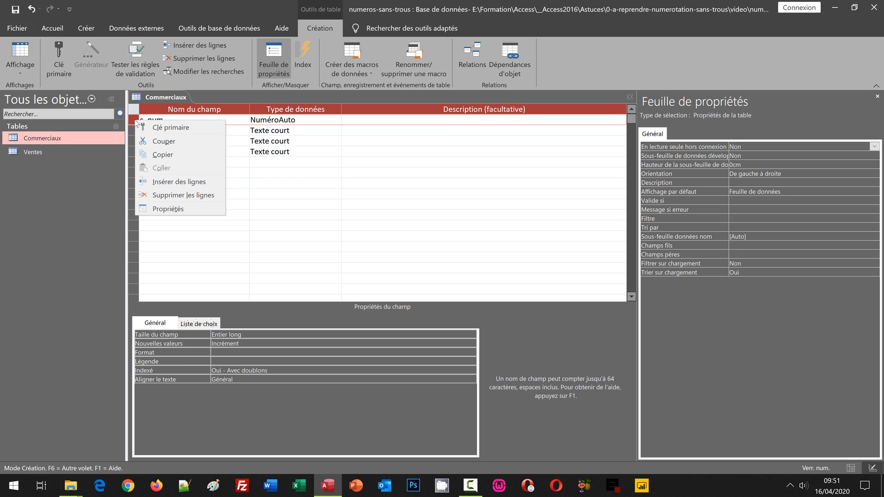
click(157, 127)
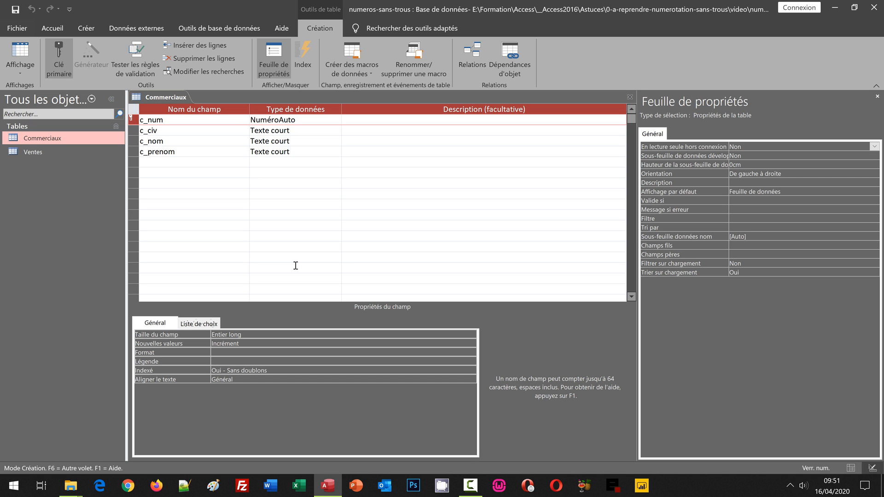
click(20, 51)
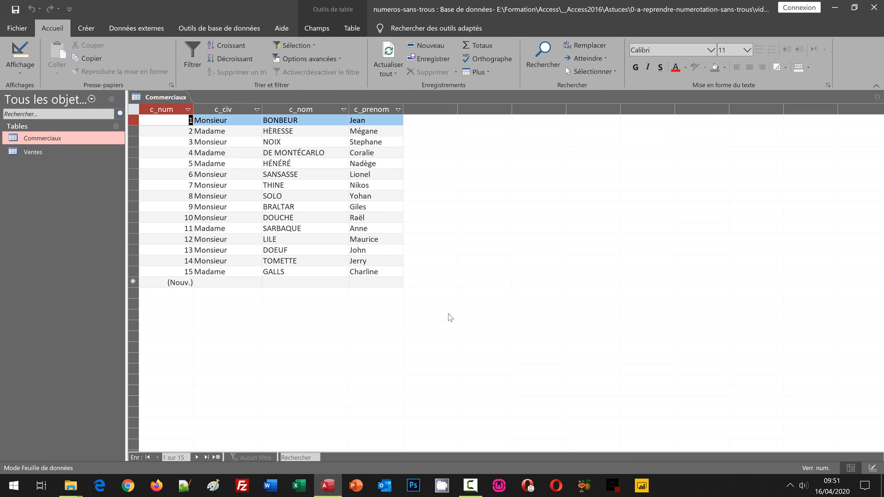